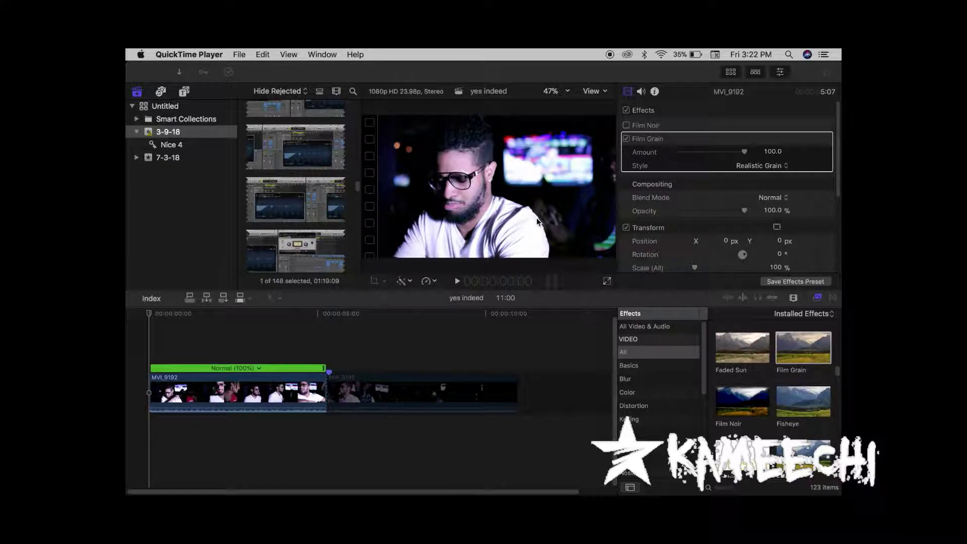
- Activate the Final Cut Pro window showing clip MVI_9192 with its Film Grain effect
click(191, 382)
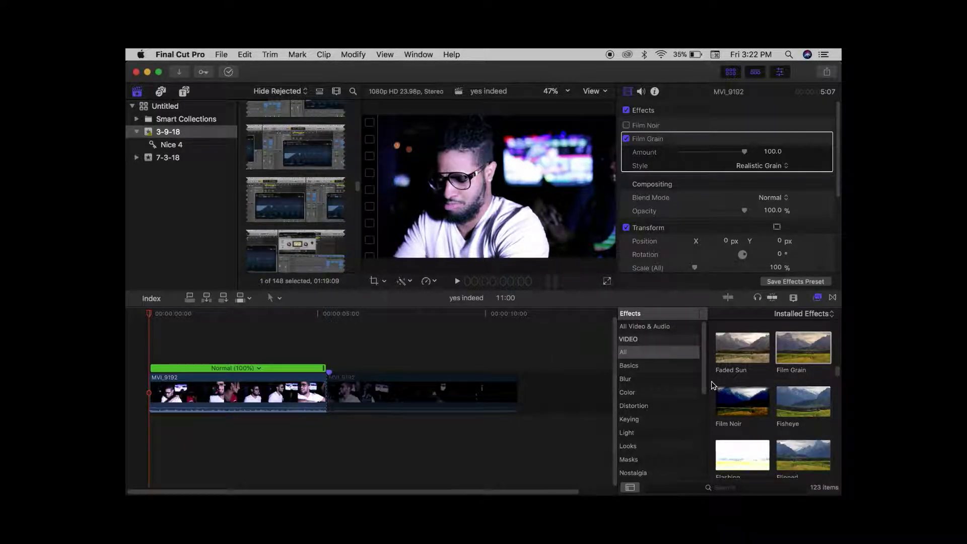
- Drag a second Film Grain effect from the Effects Browser onto clip MVI_9192
scroll(765, 365, up, 3)
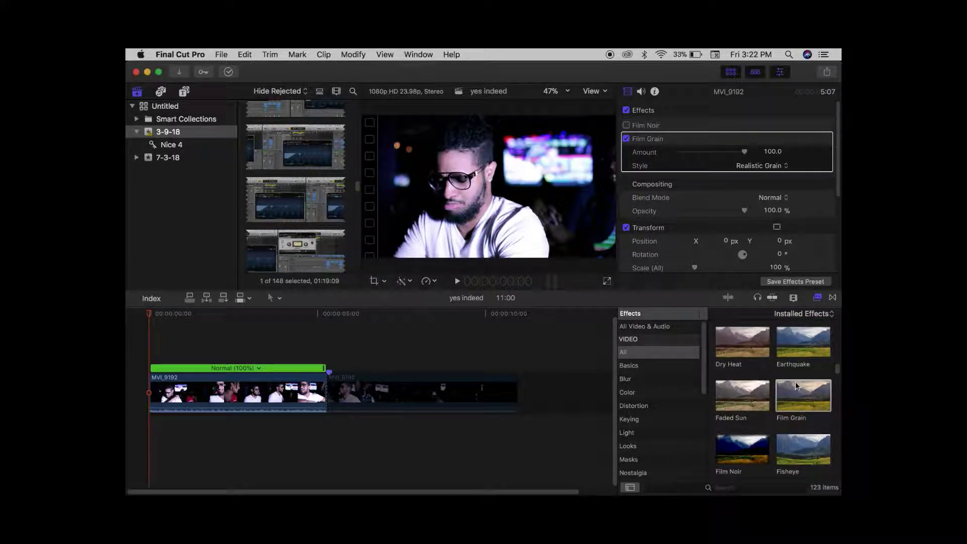
click(817, 298)
click(817, 298)
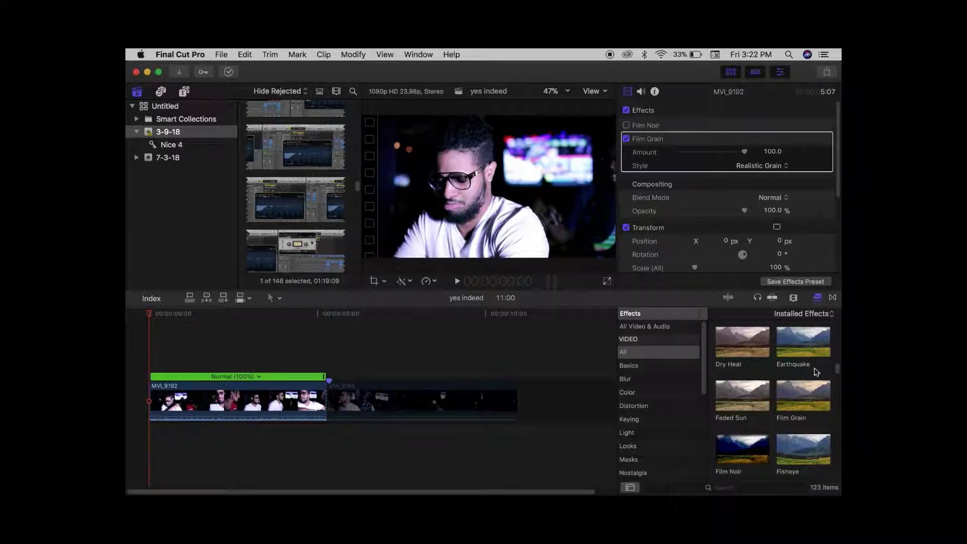
drag(800, 394, 261, 397)
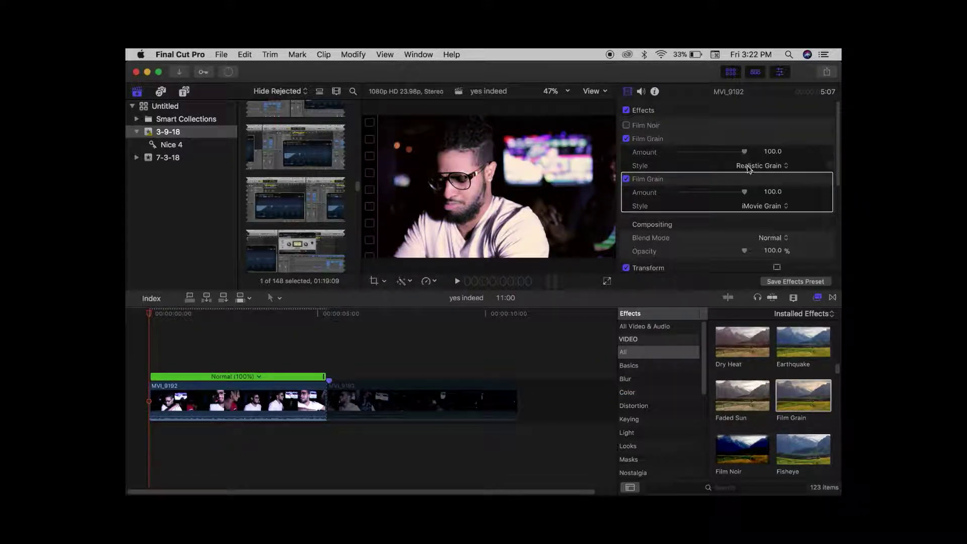
- Switch off the first Film Grain and set the new one's style to Realistic Grain
click(627, 139)
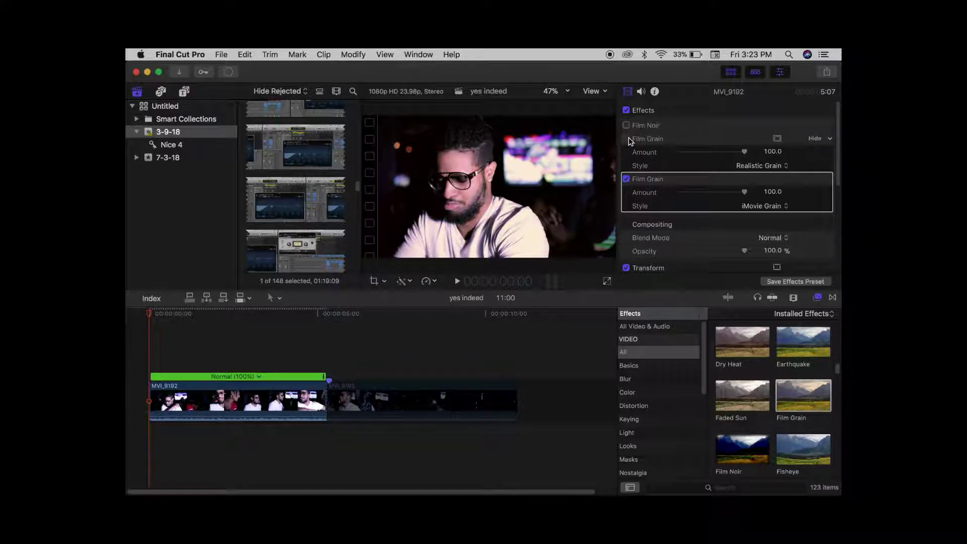
click(772, 207)
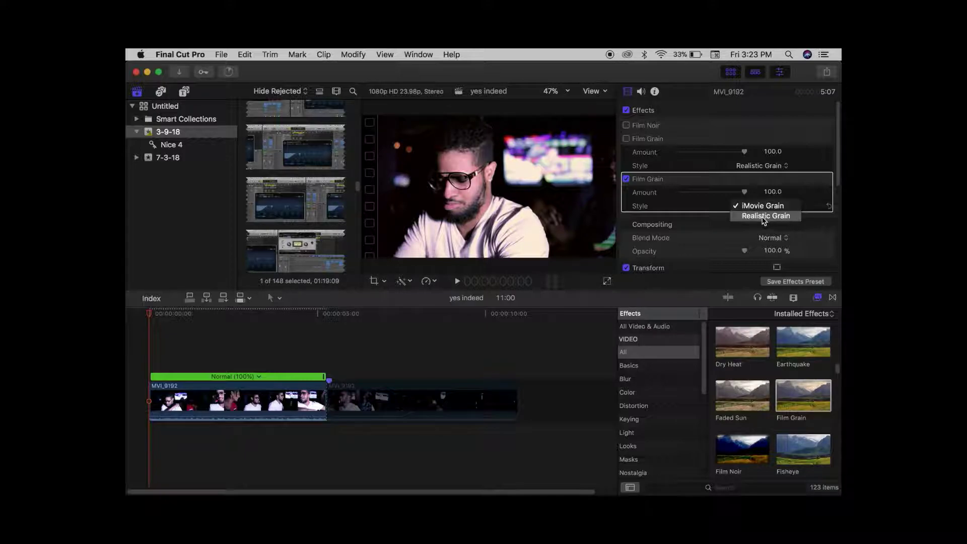
click(764, 217)
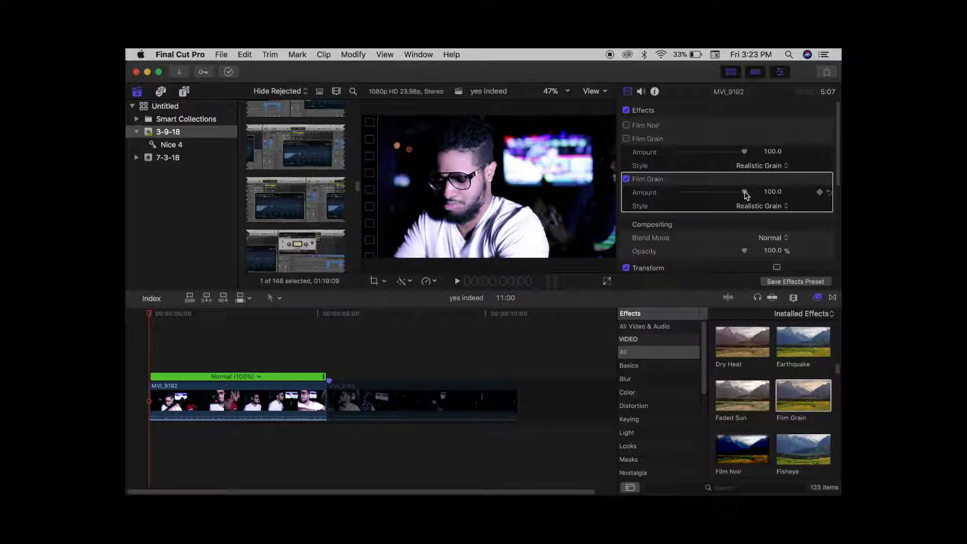
- Set the new Film Grain's Amount to exactly 75
mouse_move(746, 195)
mouse_down()
mouse_move(659, 204)
mouse_move(682, 193)
mouse_move(790, 190)
mouse_move(698, 194)
mouse_move(786, 197)
mouse_move(733, 197)
mouse_up()
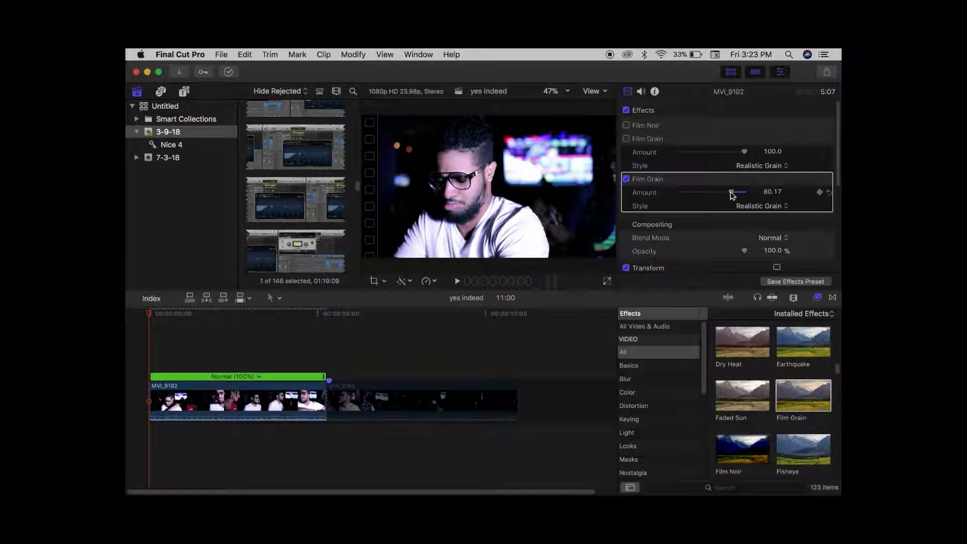
drag(733, 196, 728, 195)
click(772, 191)
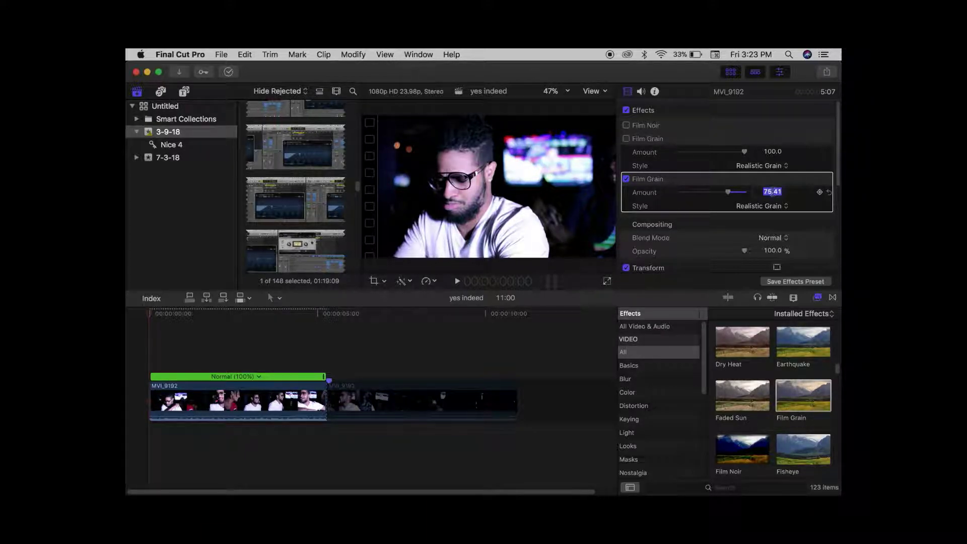
text(75)
key(Return)
click(136, 348)
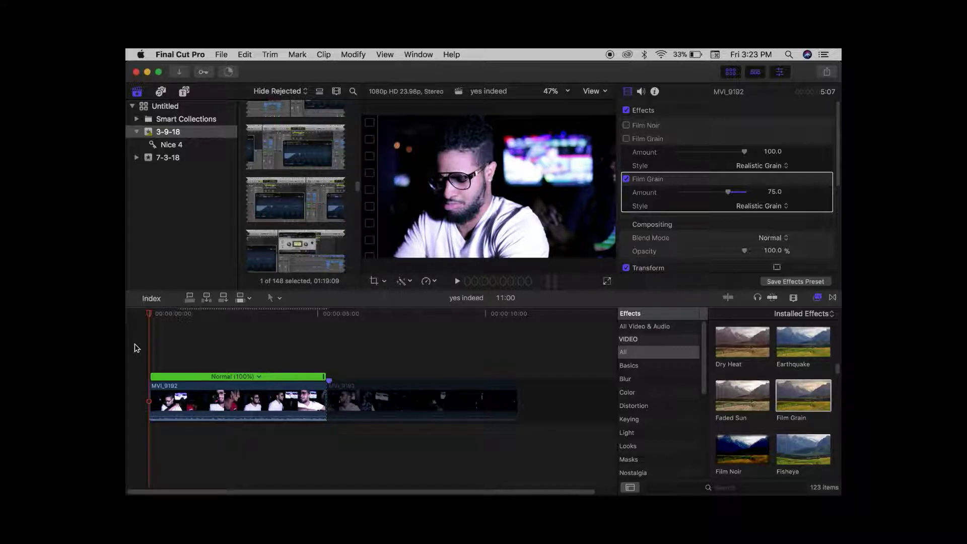
- Preview the grained clip, then park the playhead at 1:03 and select MVI_9192
key(space)
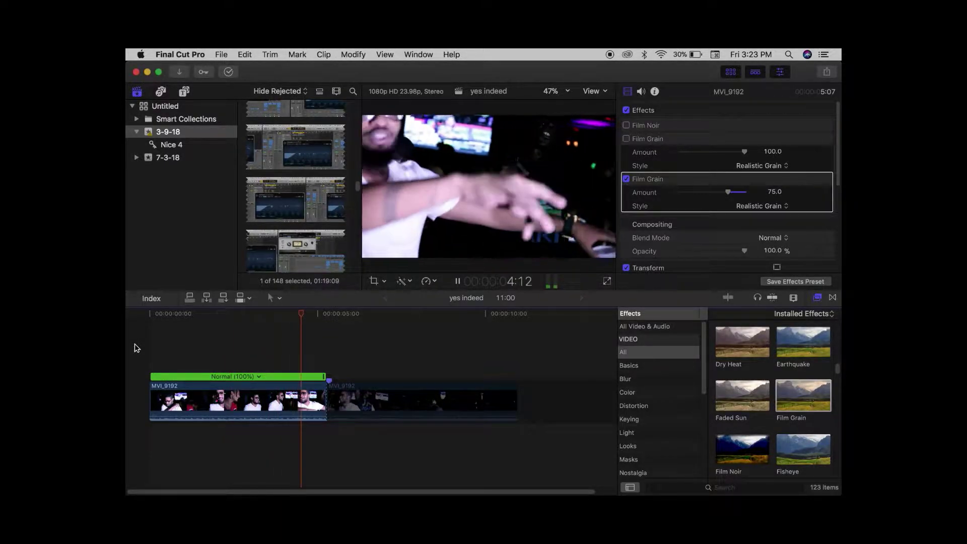
key(space)
key(Home)
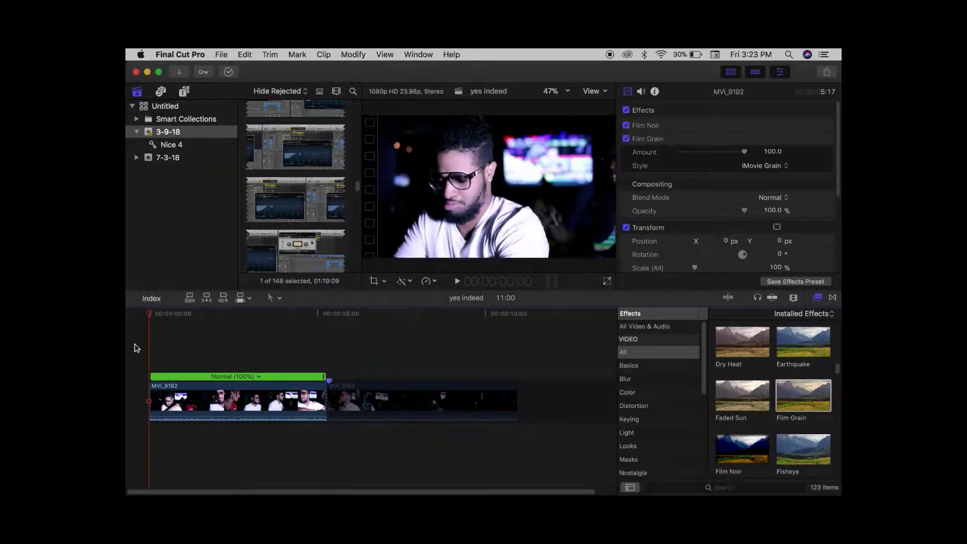
click(210, 368)
click(186, 363)
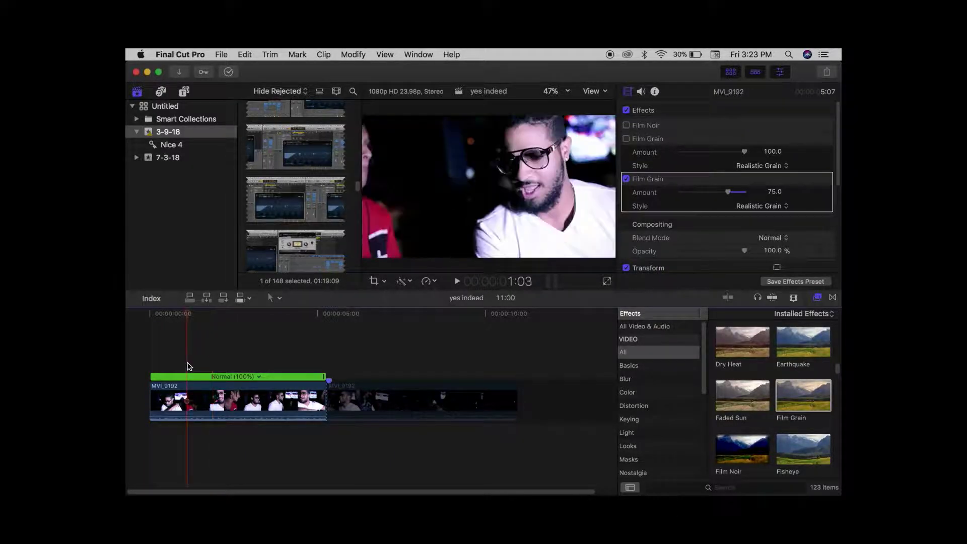
click(206, 399)
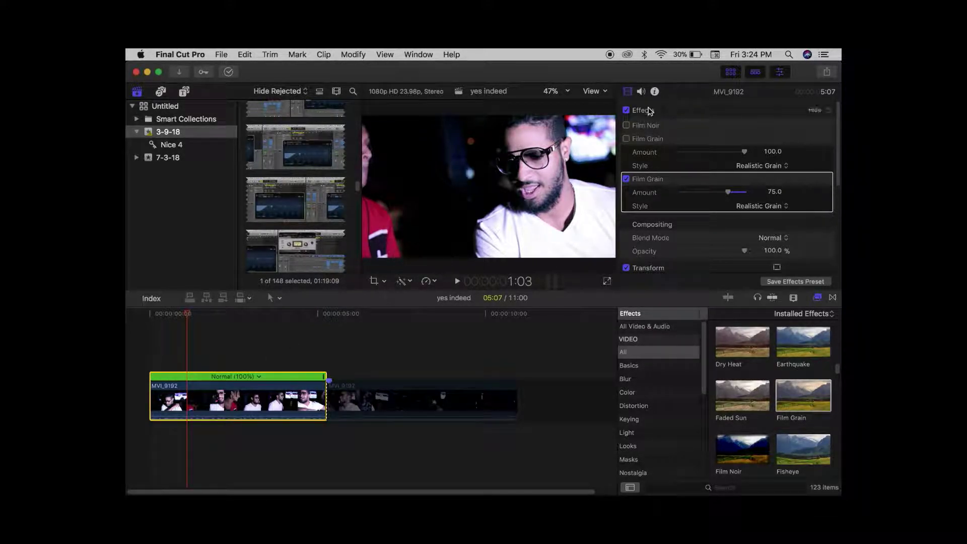
- Open the Color Board from the enhancements menu and show its Saturation controls
click(409, 282)
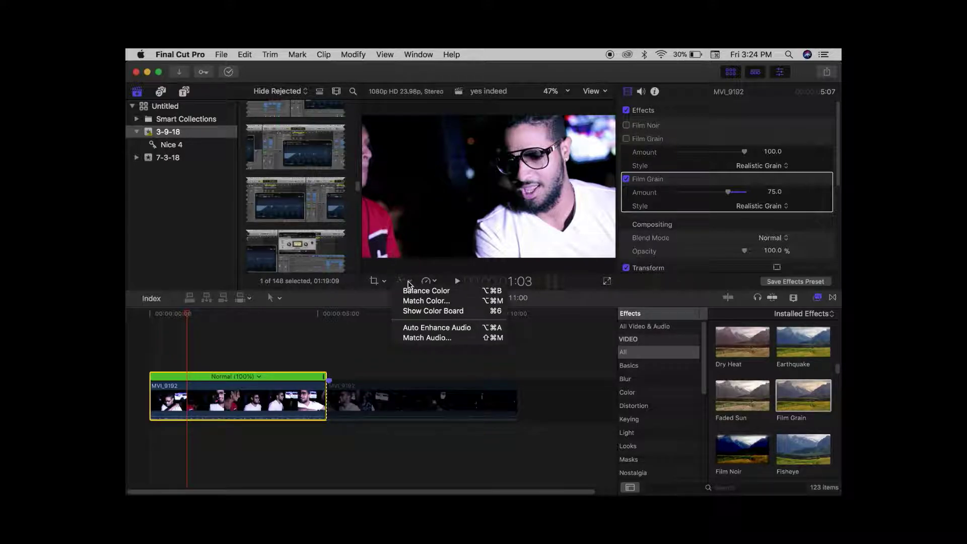
click(431, 311)
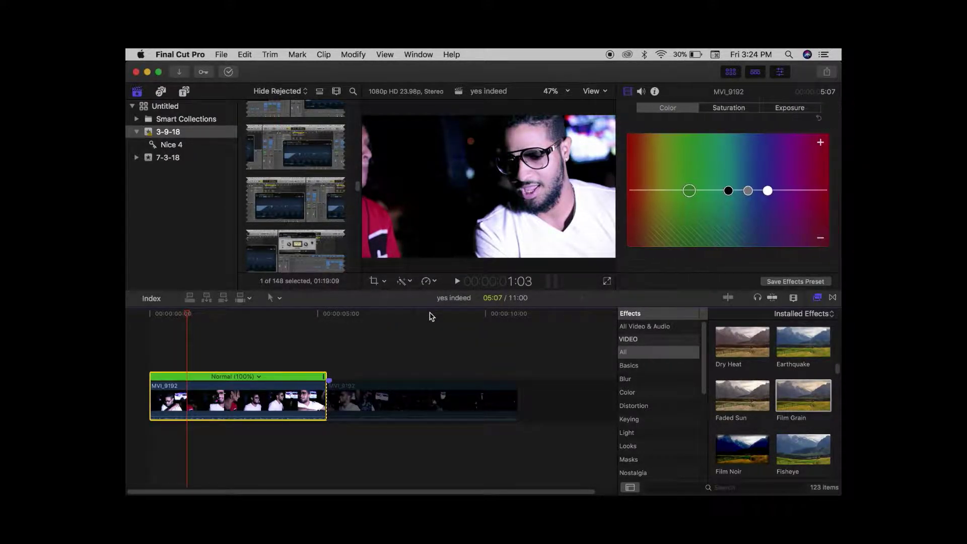
click(782, 111)
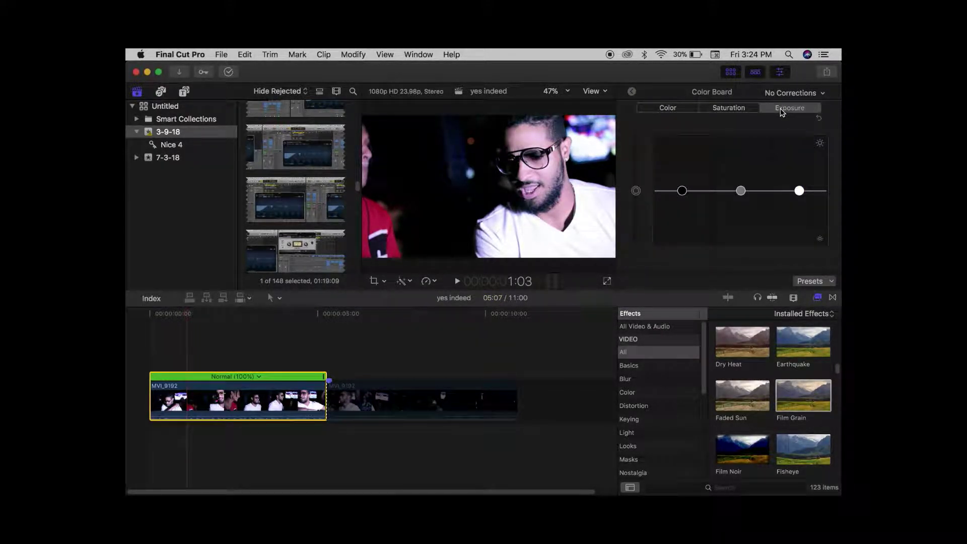
click(729, 111)
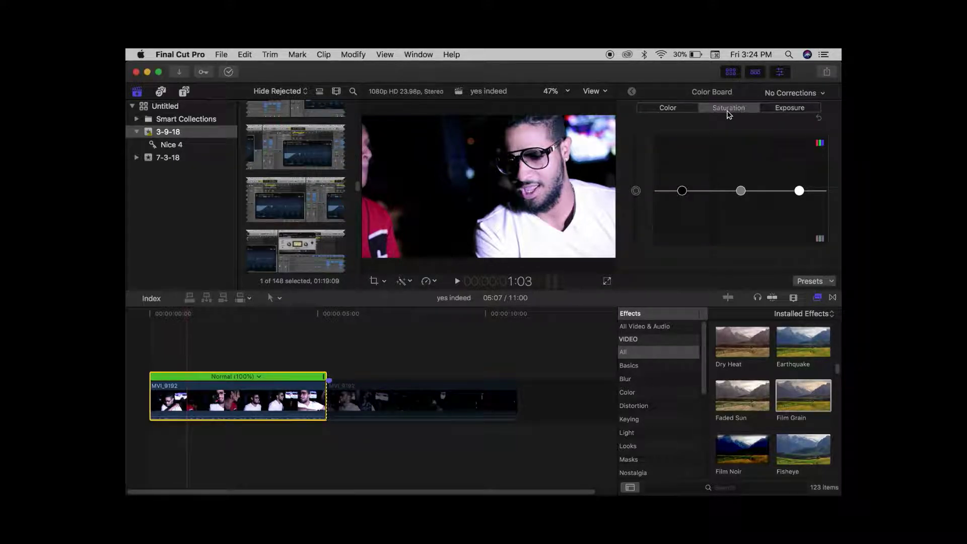
- Set exposure highlights to 5%, midtones to -25%, and shadows back to 0%
click(781, 107)
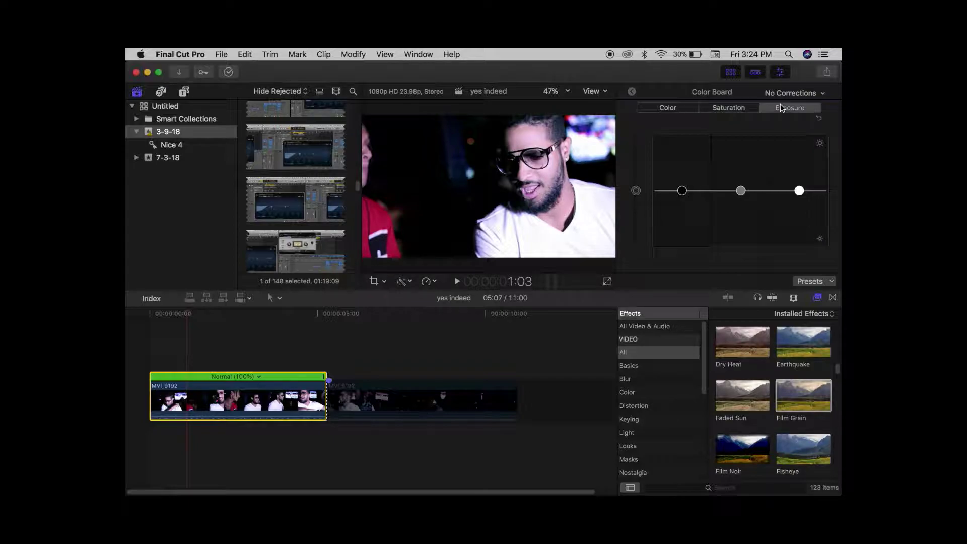
mouse_move(799, 191)
mouse_down()
mouse_move(799, 210)
mouse_move(799, 179)
mouse_move(800, 198)
mouse_move(800, 189)
mouse_up()
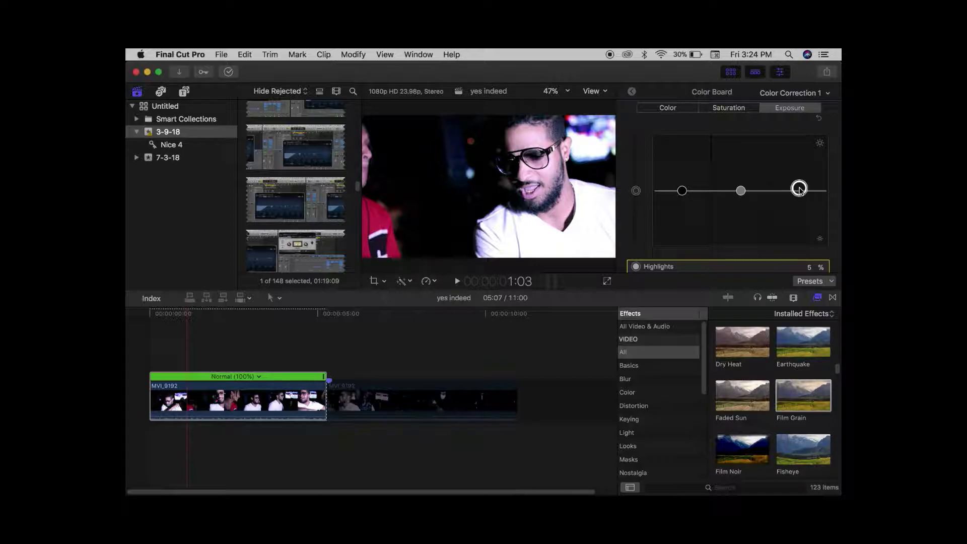
drag(740, 190, 740, 207)
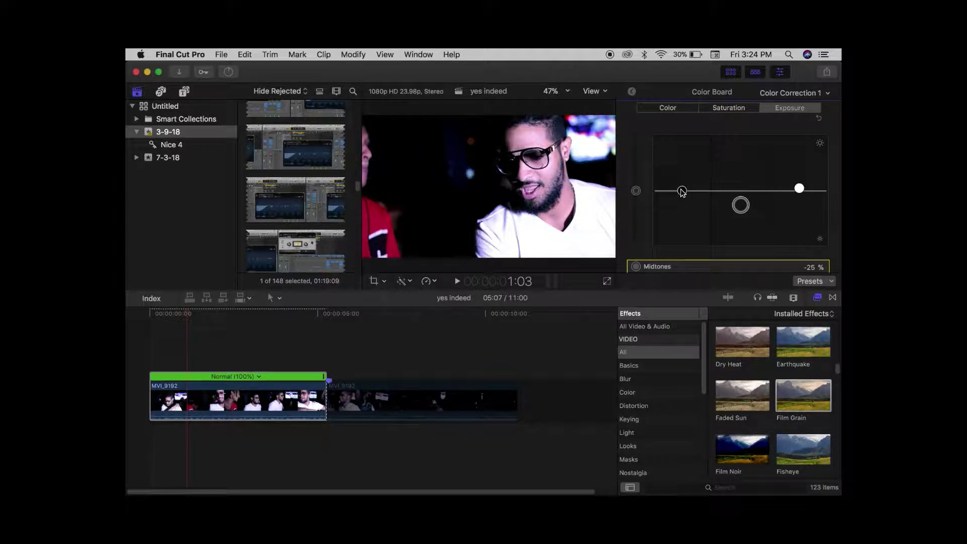
mouse_move(682, 191)
mouse_down()
mouse_move(681, 218)
mouse_move(681, 162)
mouse_move(680, 209)
mouse_move(681, 192)
mouse_up()
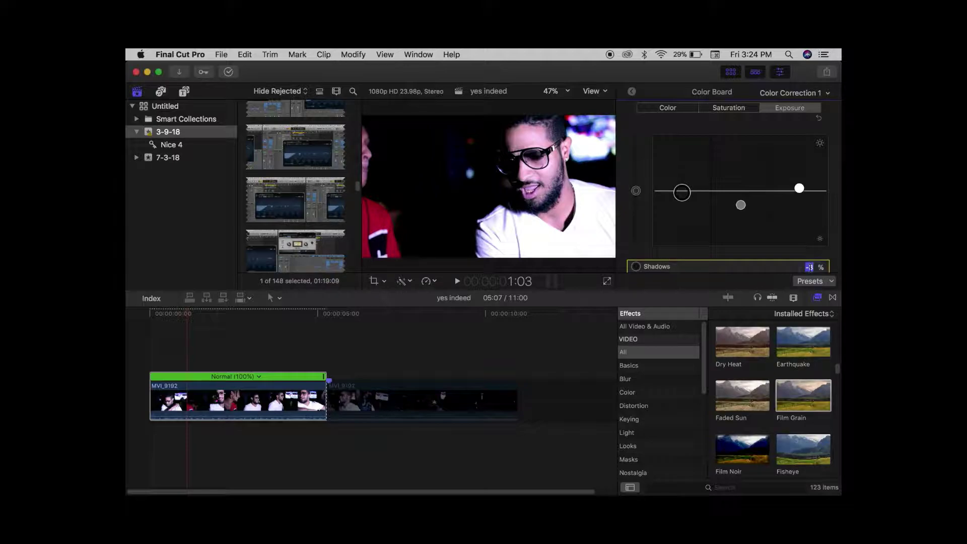
drag(682, 192, 682, 192)
click(717, 108)
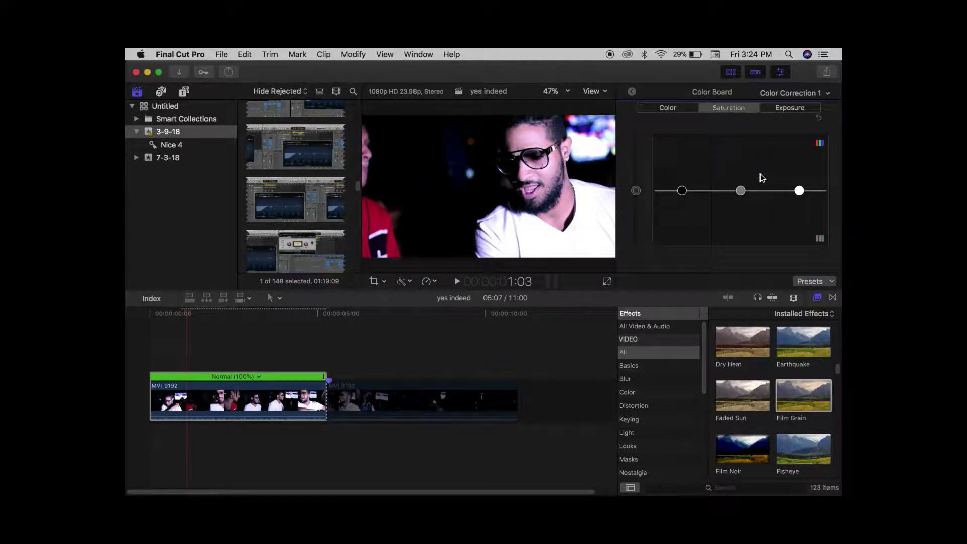
- Raise saturation highlights to 15% and lower saturation midtones to about -13%
click(799, 191)
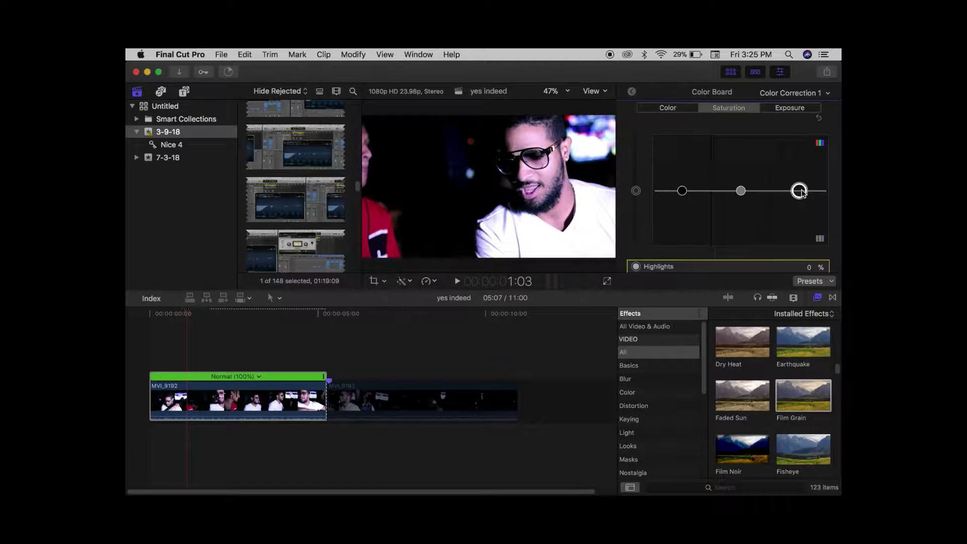
drag(800, 191, 799, 169)
drag(794, 210, 798, 174)
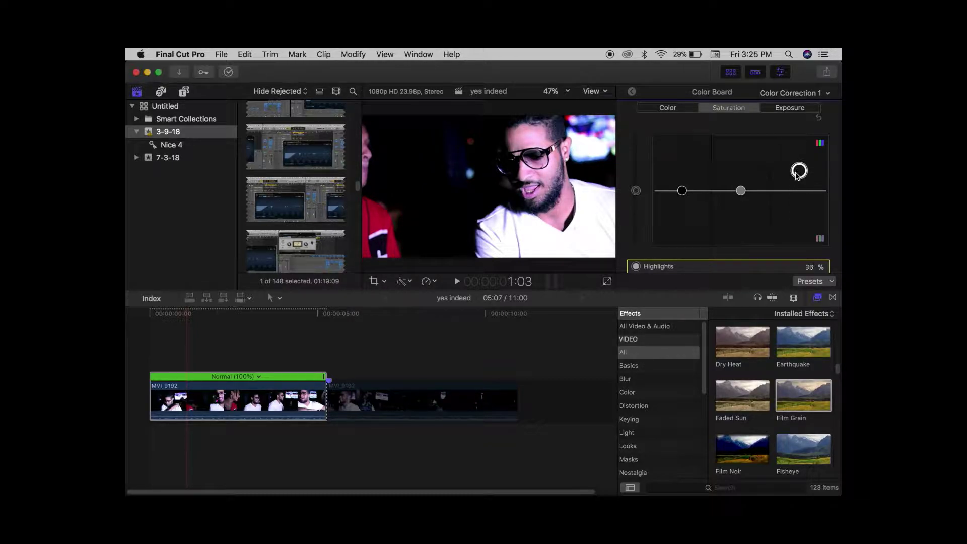
click(741, 191)
mouse_move(741, 191)
mouse_down()
mouse_move(740, 215)
mouse_move(742, 170)
mouse_move(737, 200)
mouse_up()
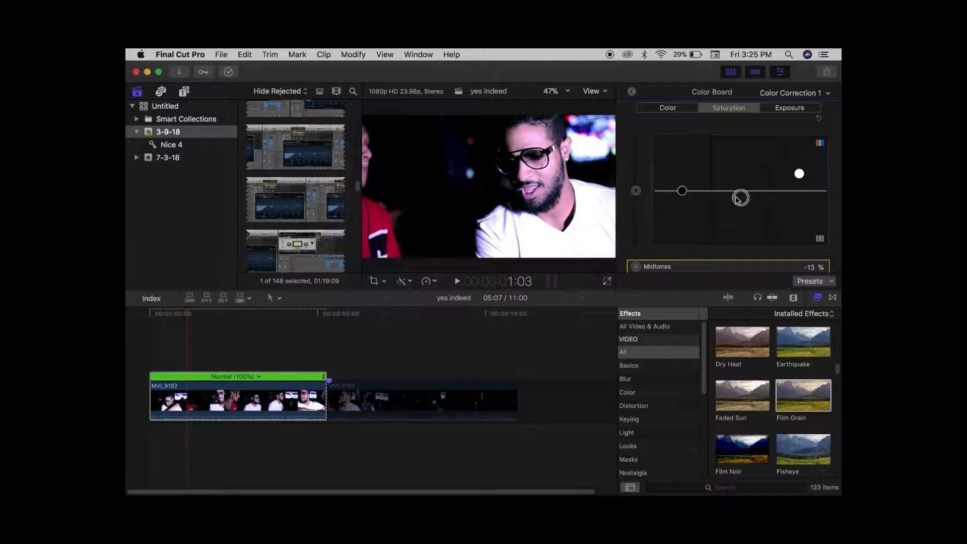
drag(800, 176, 797, 186)
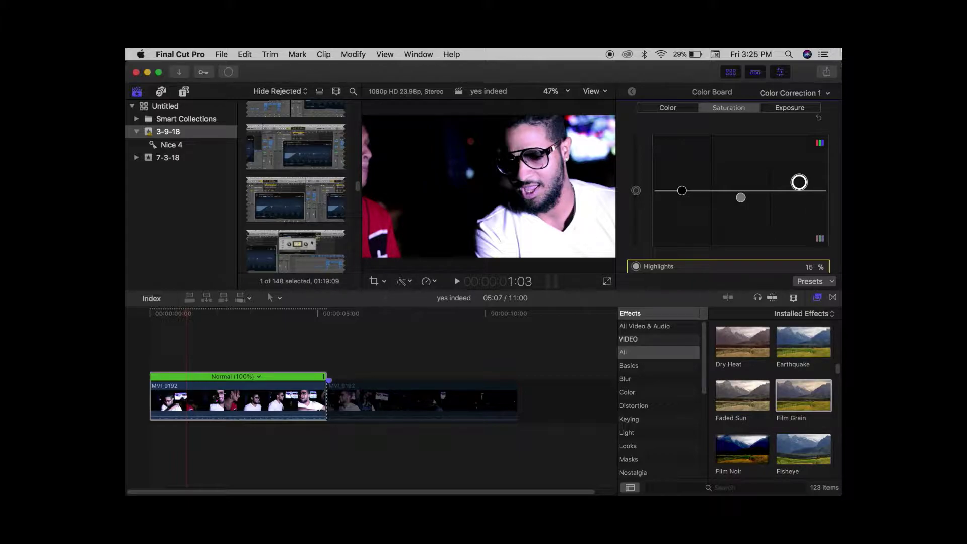
- Review the correction's Color, Exposure and Saturation settings
click(664, 109)
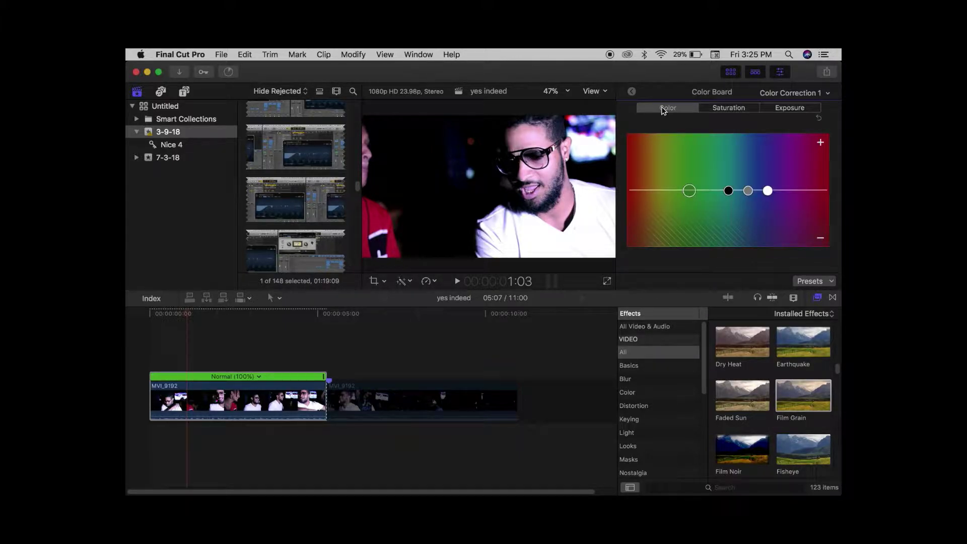
click(795, 112)
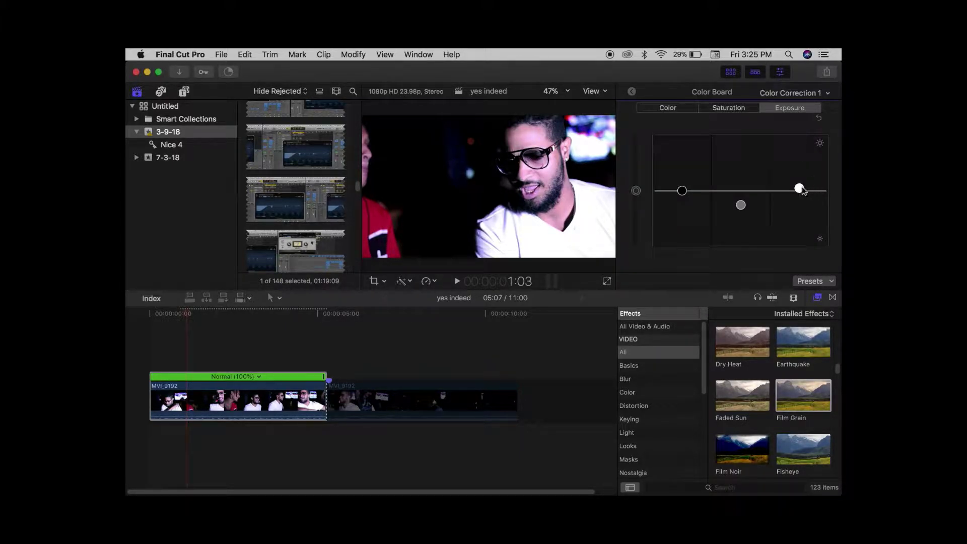
click(740, 108)
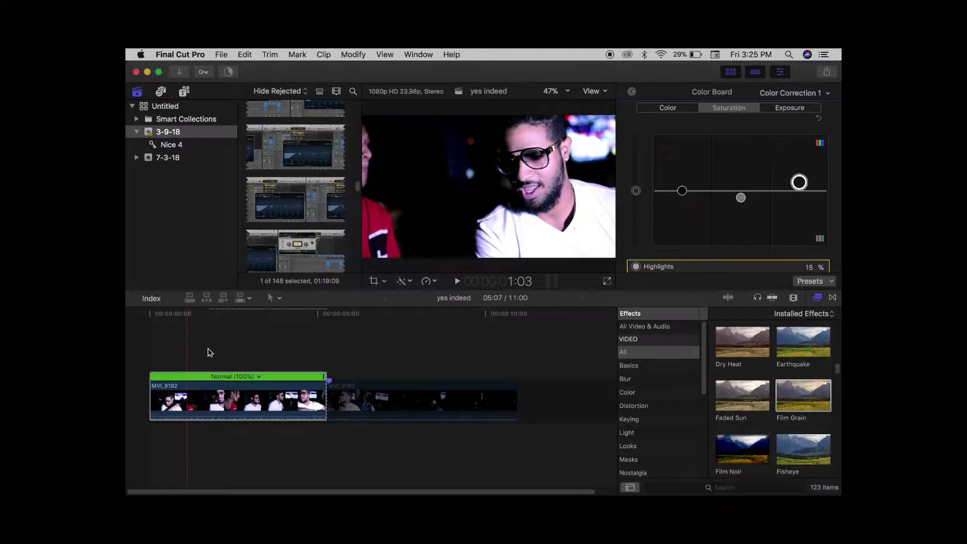
- Play the corrected clip from the start, then close the Color Board to the effects list
key(Home)
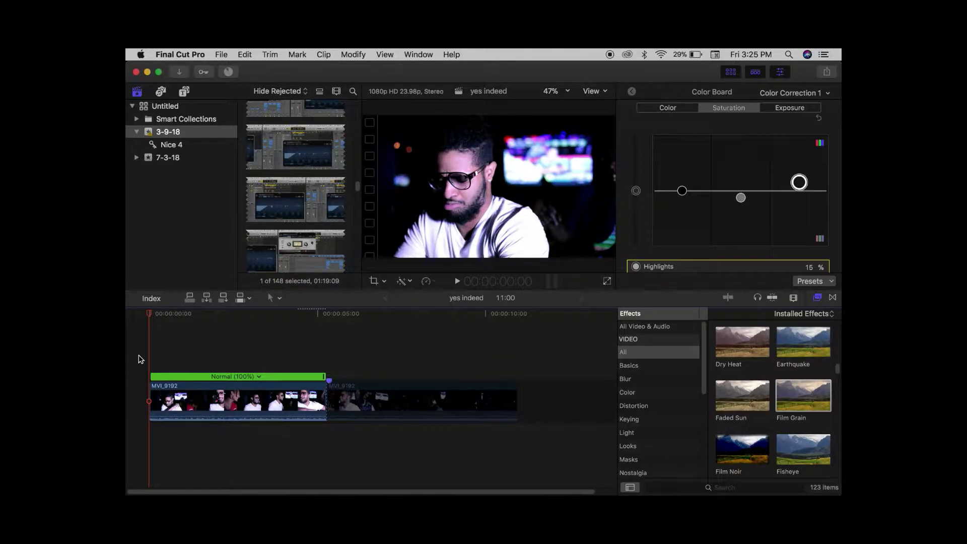
key(space)
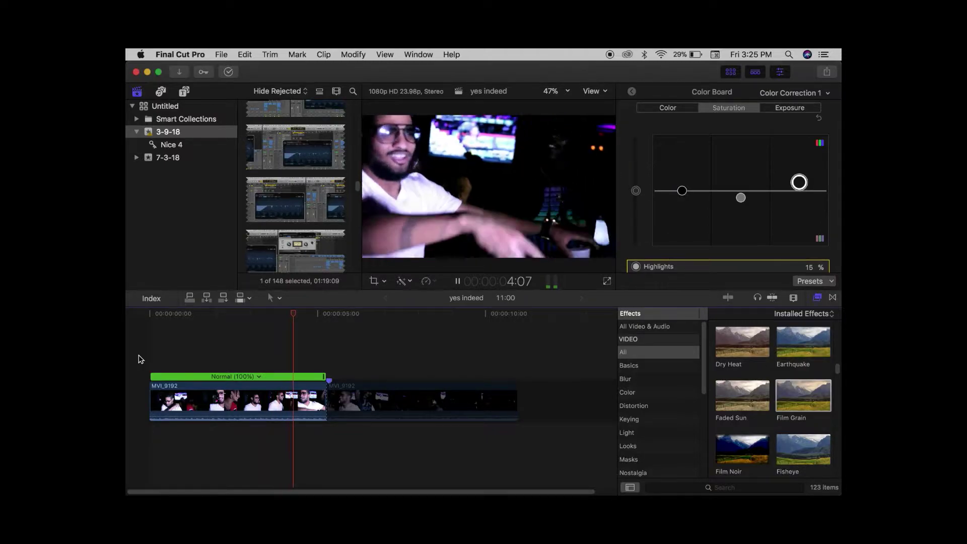
key(space)
click(216, 346)
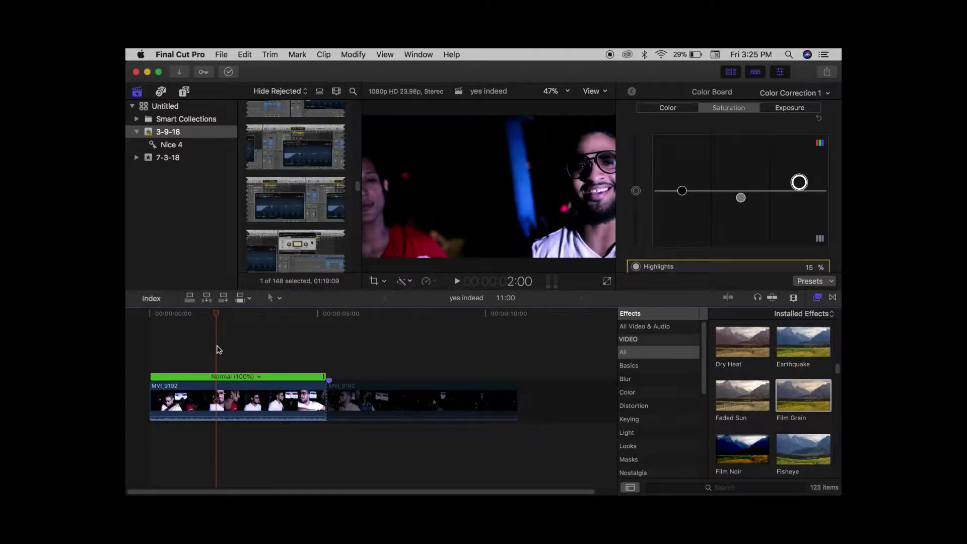
click(229, 405)
click(633, 95)
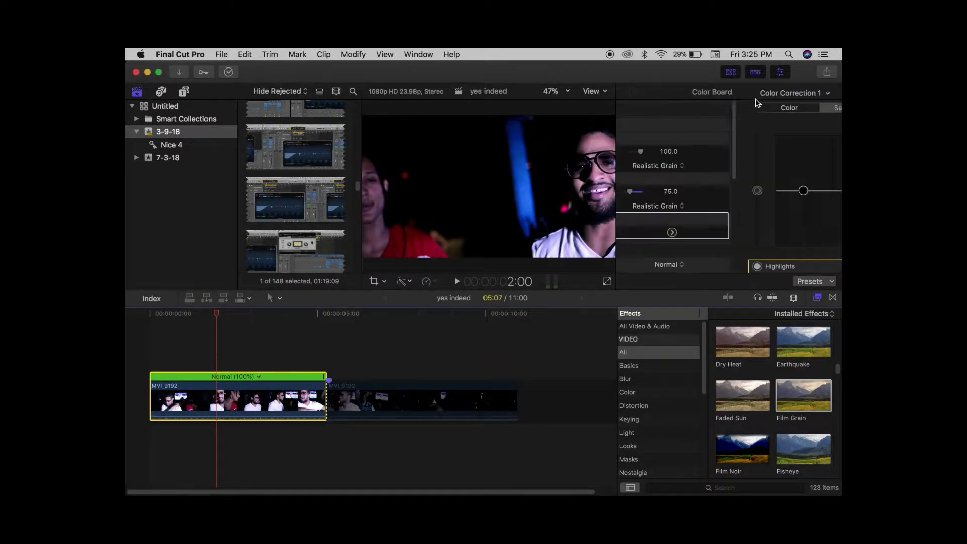
- Play MVI_9192 while toggling the 75-amount Film Grain off and on to compare
click(155, 348)
click(194, 410)
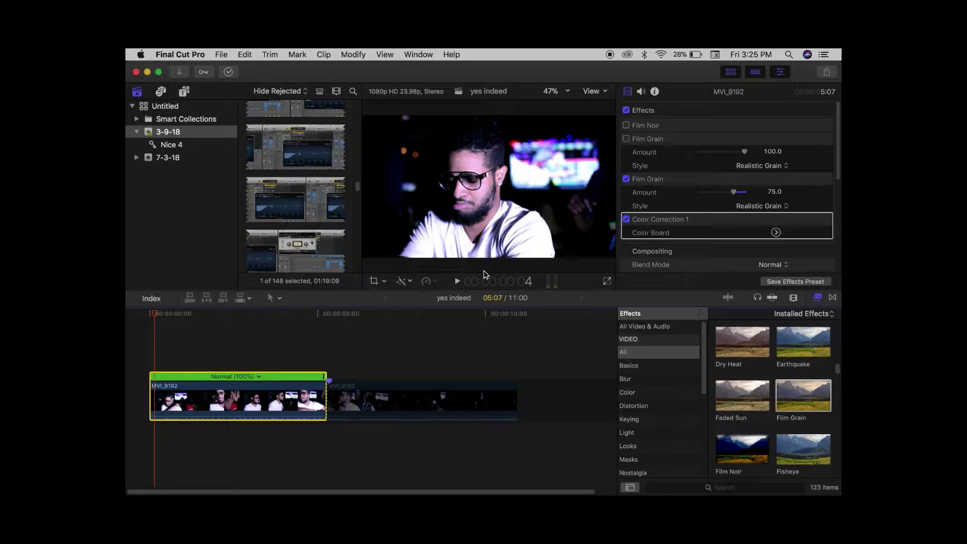
key(space)
click(626, 179)
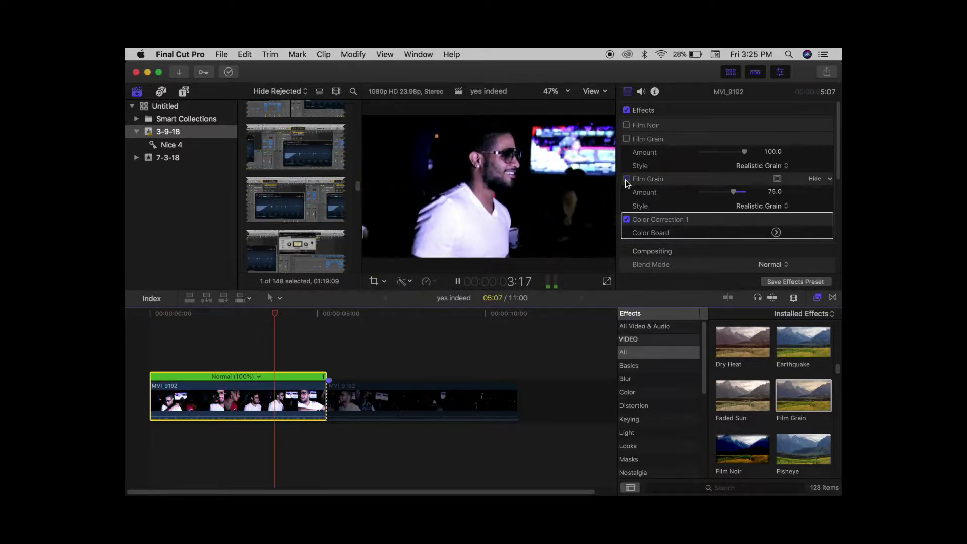
click(626, 179)
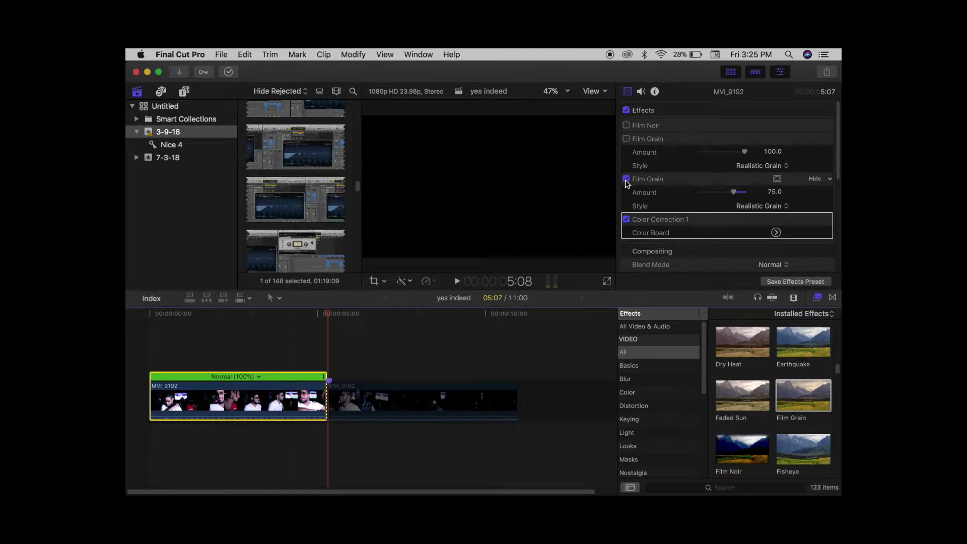